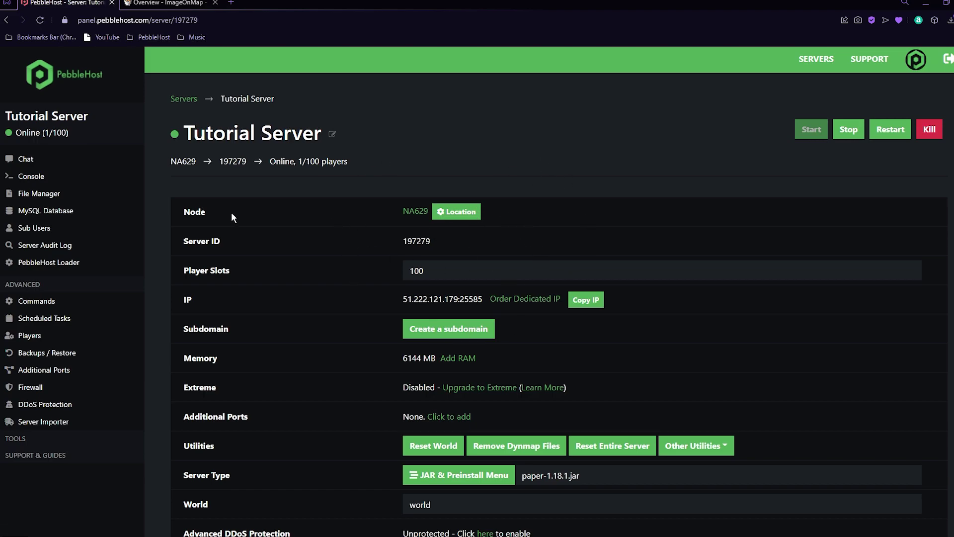
Browse the Spigot and CraftBukkit versions in the server type list without changing anything.
scroll(282, 226, "down", 3)
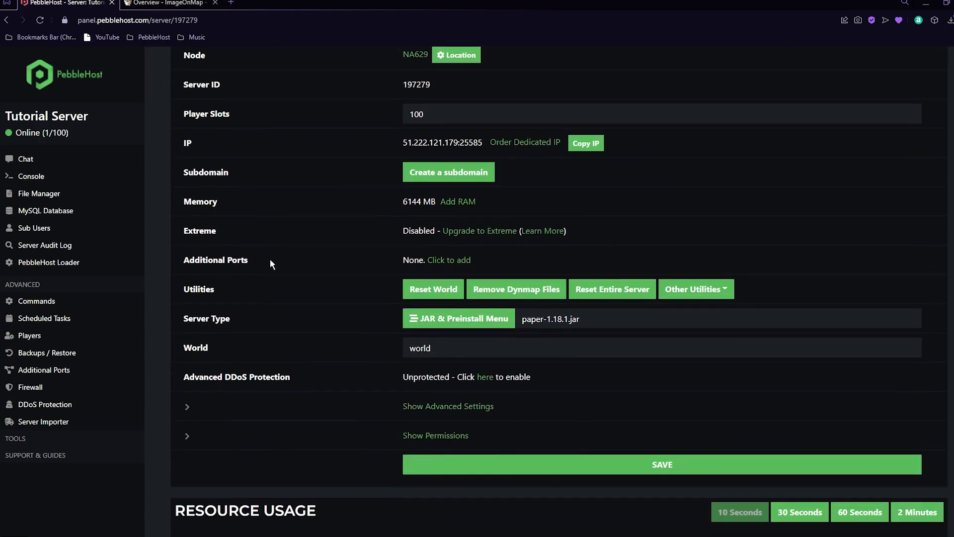
left_click(454, 322)
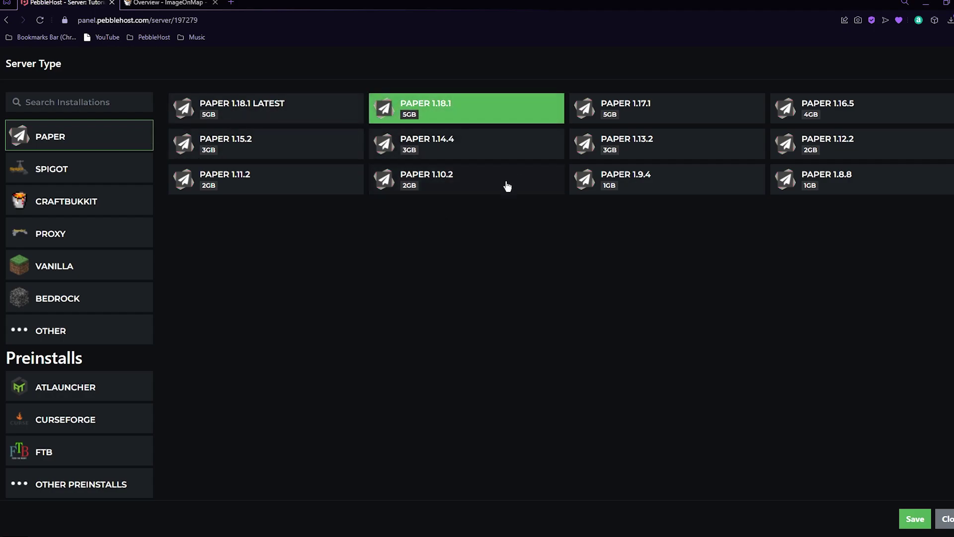
left_click(117, 170)
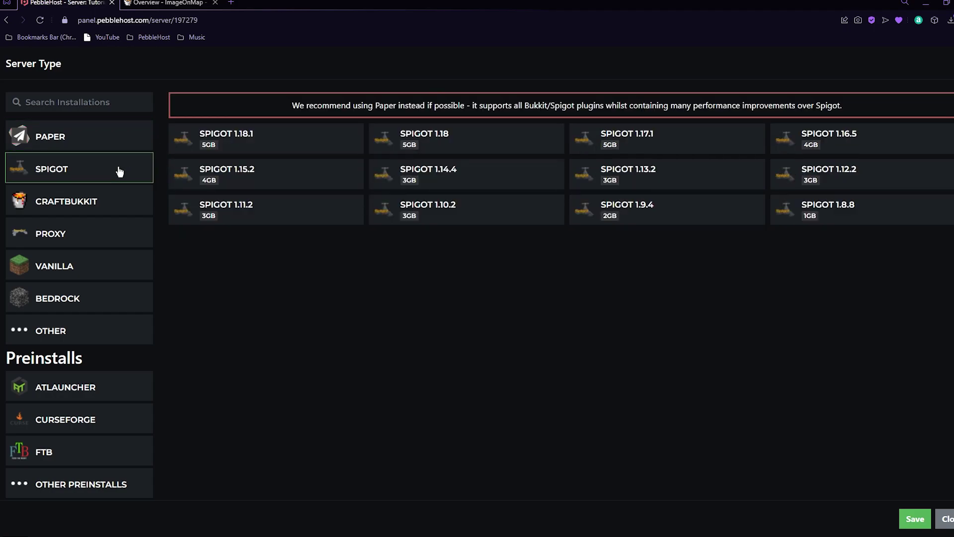
left_click(111, 204)
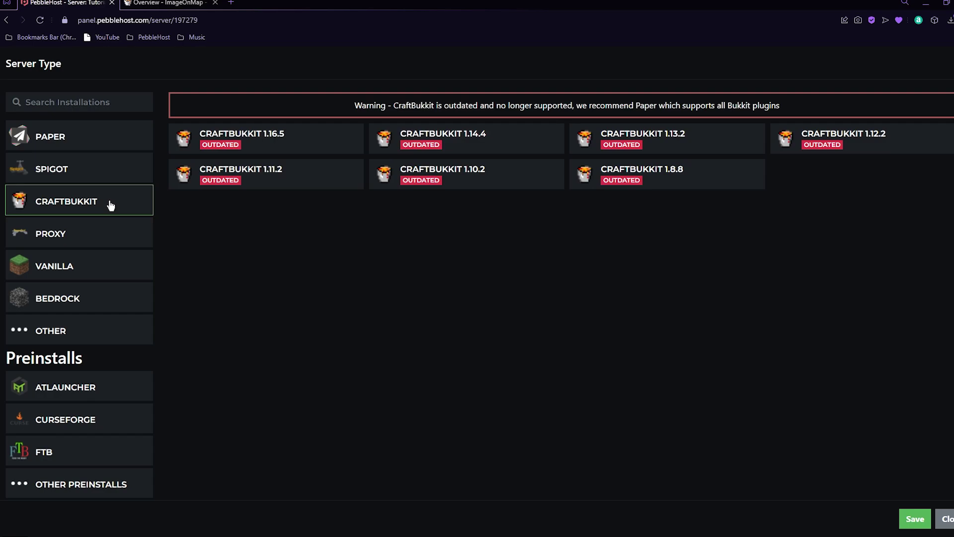
key("Escape")
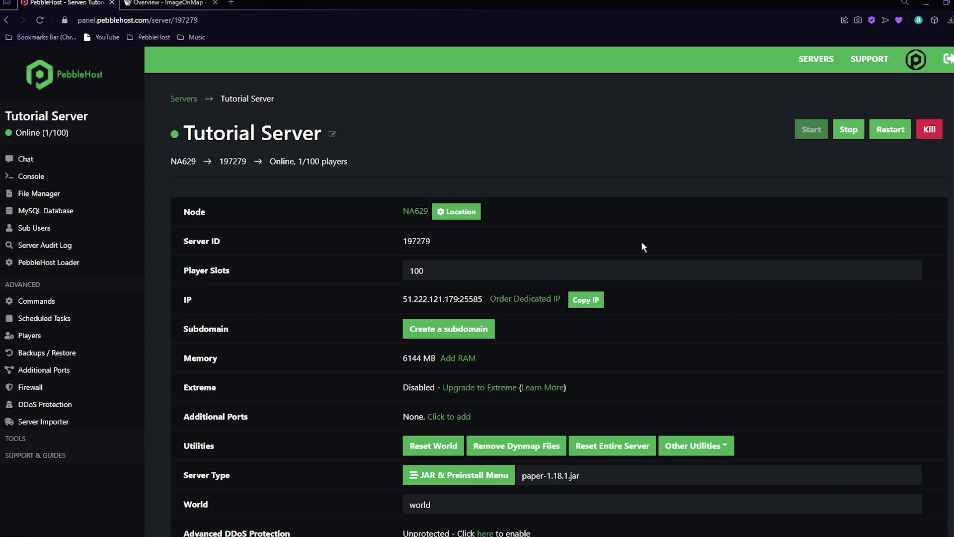
Download ImageOnMap-4.2.1.jar from the BukkitDev Files page into the Downloads folder.
left_click(166, 3)
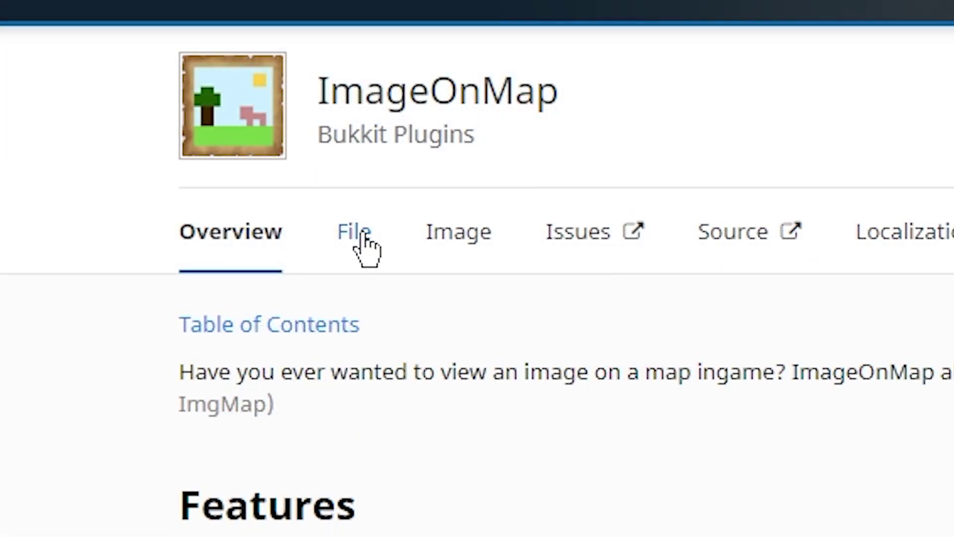
left_click(362, 235)
scroll(411, 223, "down", 1)
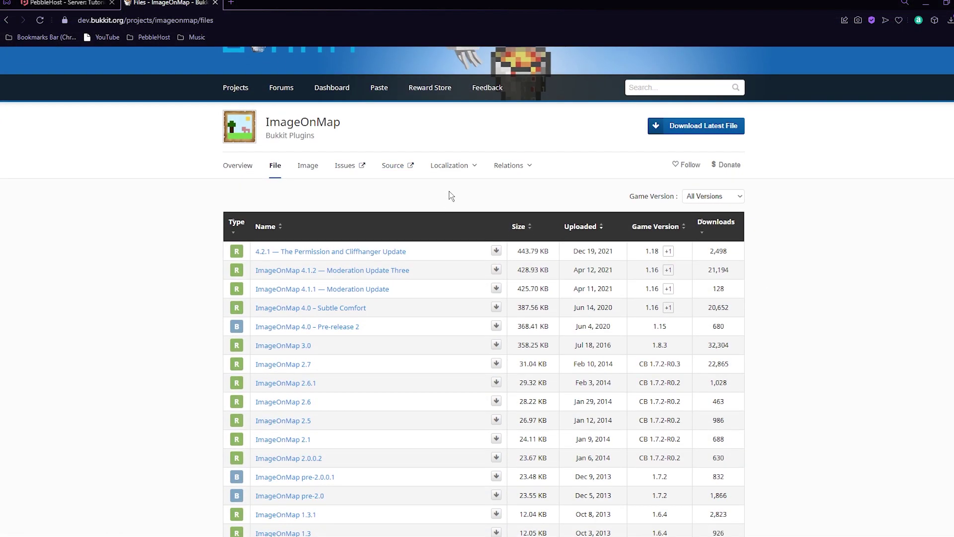
scroll(458, 243, "down", 2)
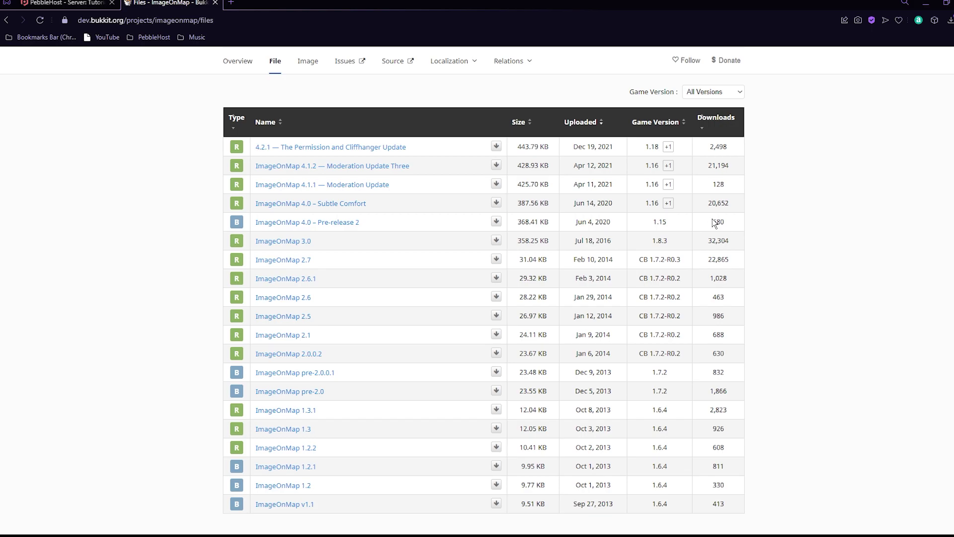
mouse_move(667, 211)
mouse_move(669, 168)
scroll(669, 147, "up", 3)
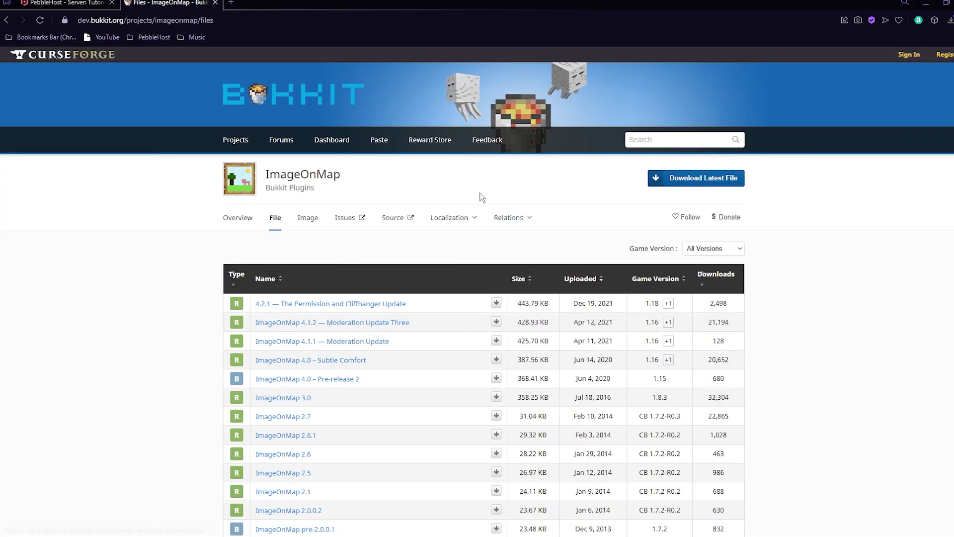
left_click(706, 184)
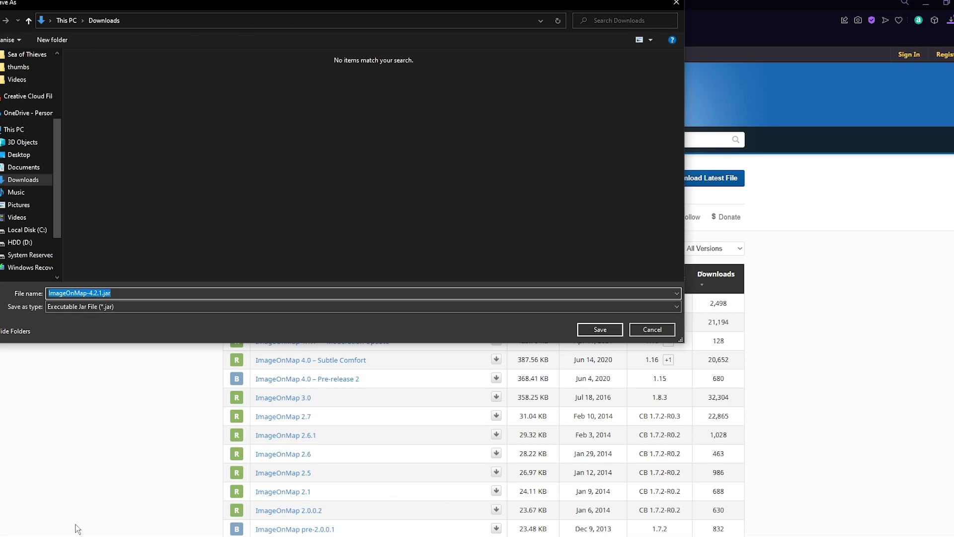
left_click(598, 329)
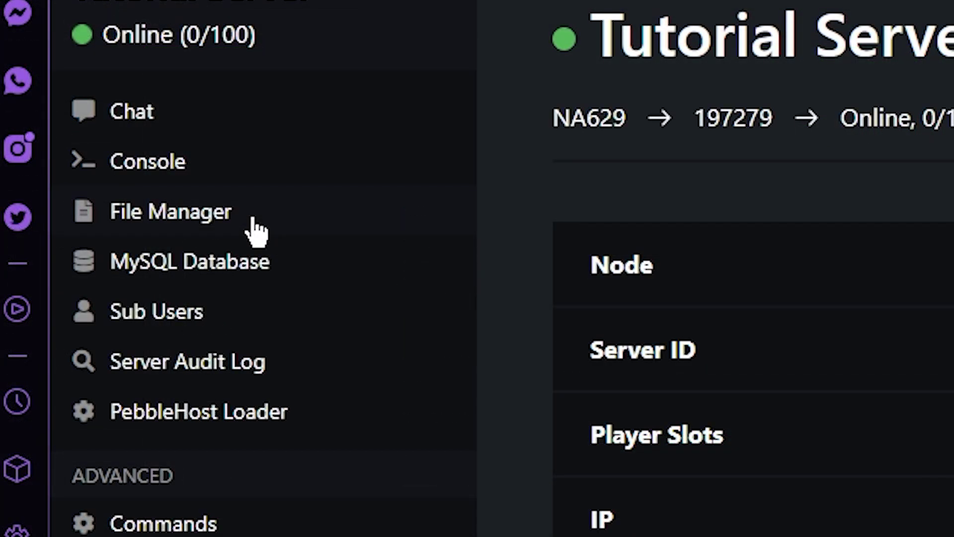
Upload ImageOnMap-4.2.1.jar from Downloads into the server's plugins folder via File Manager.
left_click(252, 219)
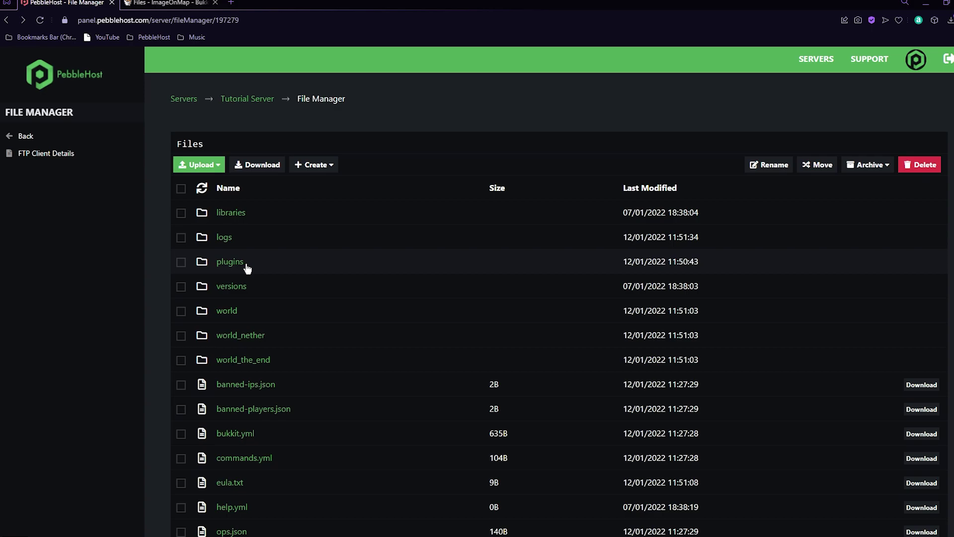
left_click(247, 268)
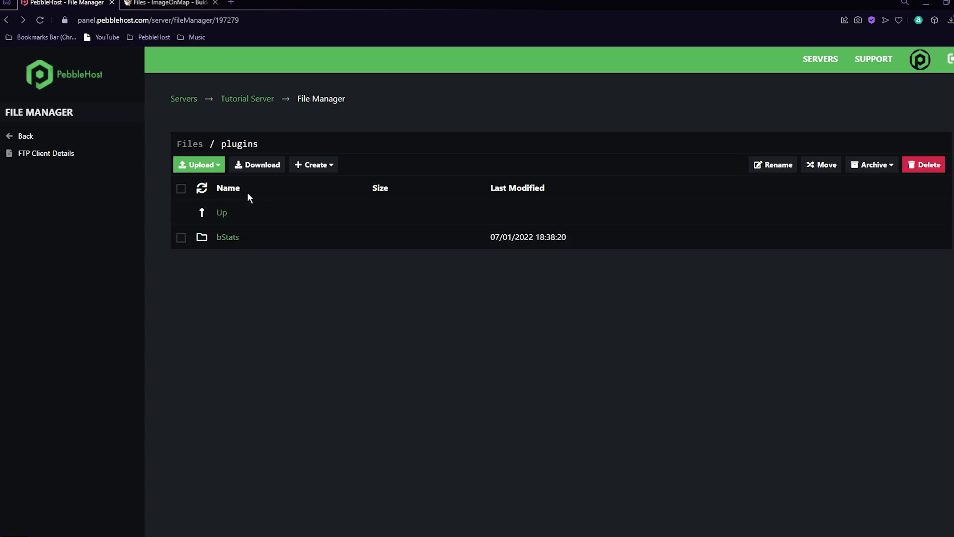
left_click(195, 165)
left_click(217, 201)
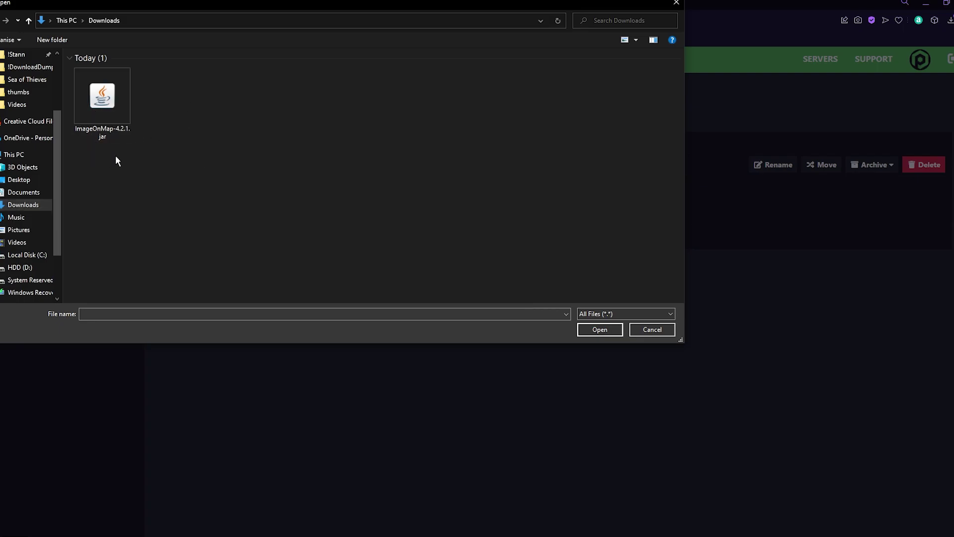
left_click(105, 99)
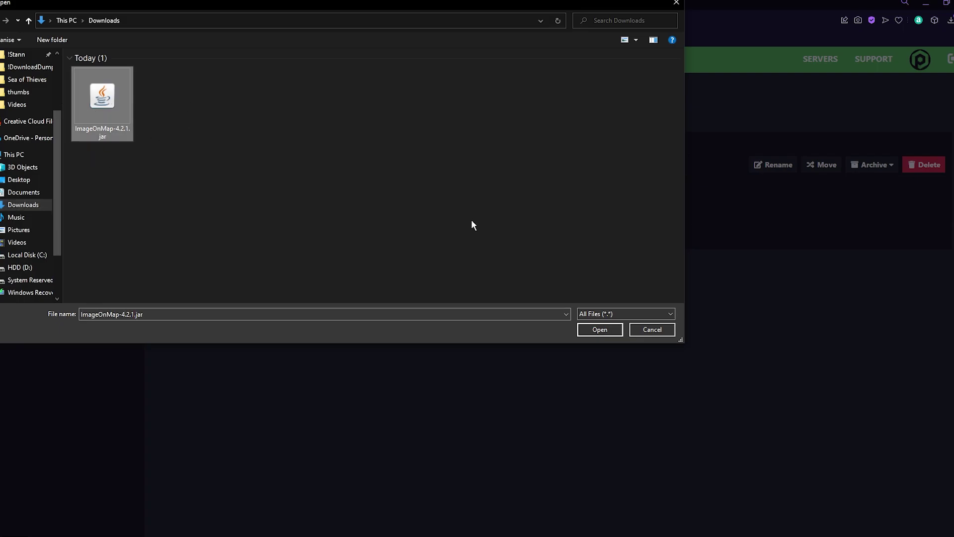
left_click(578, 330)
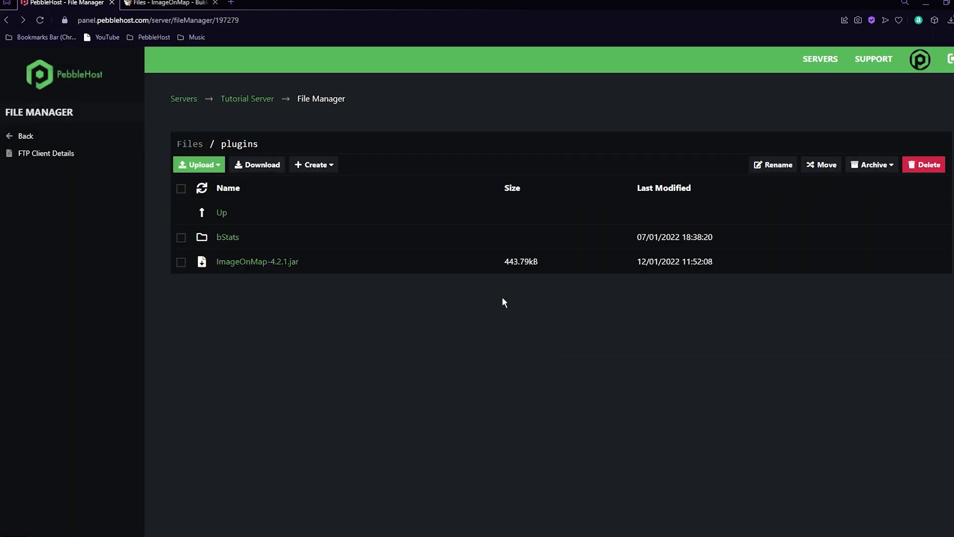
left_click(41, 138)
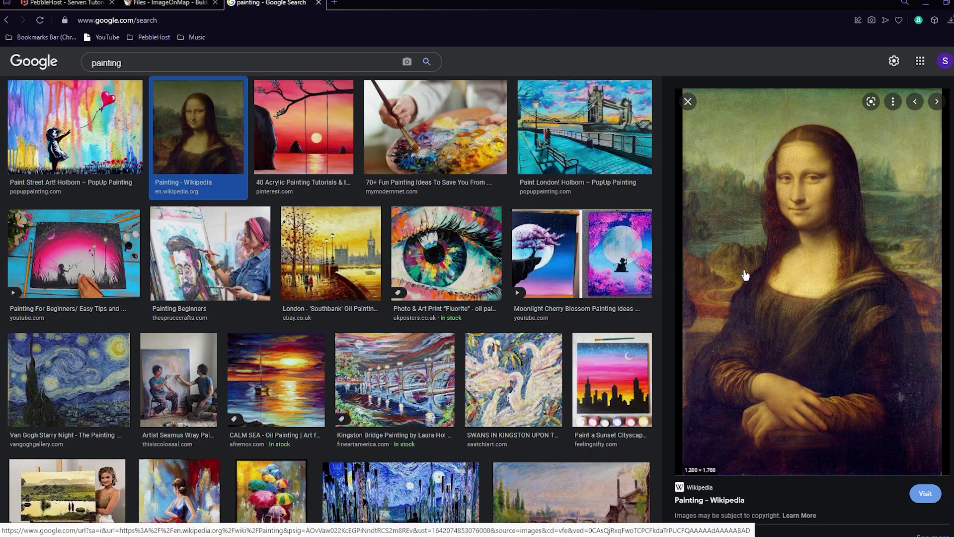
Copy the Mona Lisa preview's image address, then return to the Minecraft game.
right_click(743, 208)
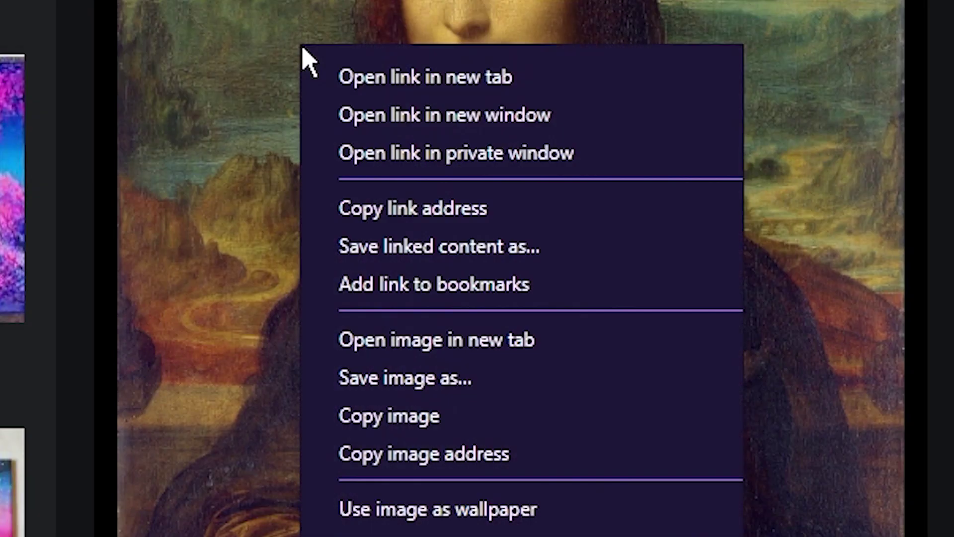
left_click(510, 460)
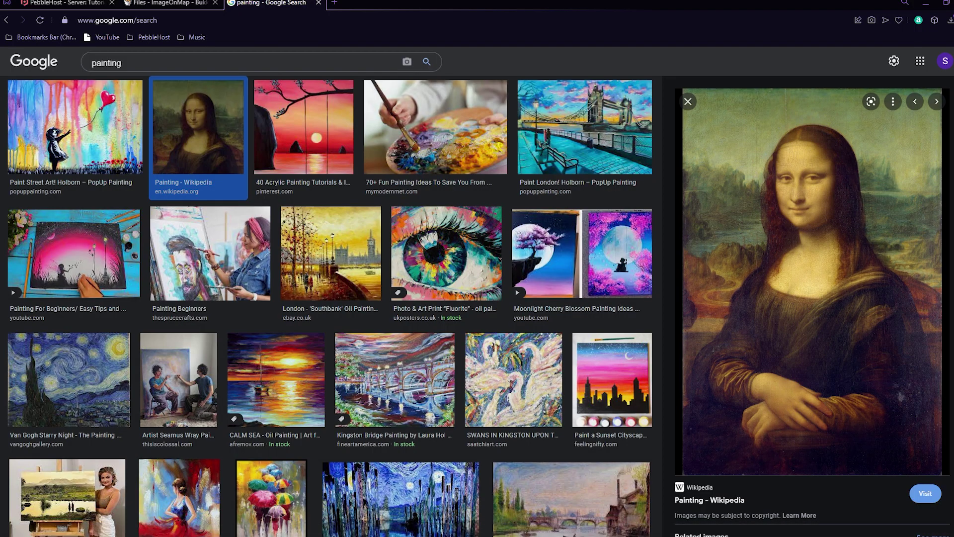
mouse_move(117, 536)
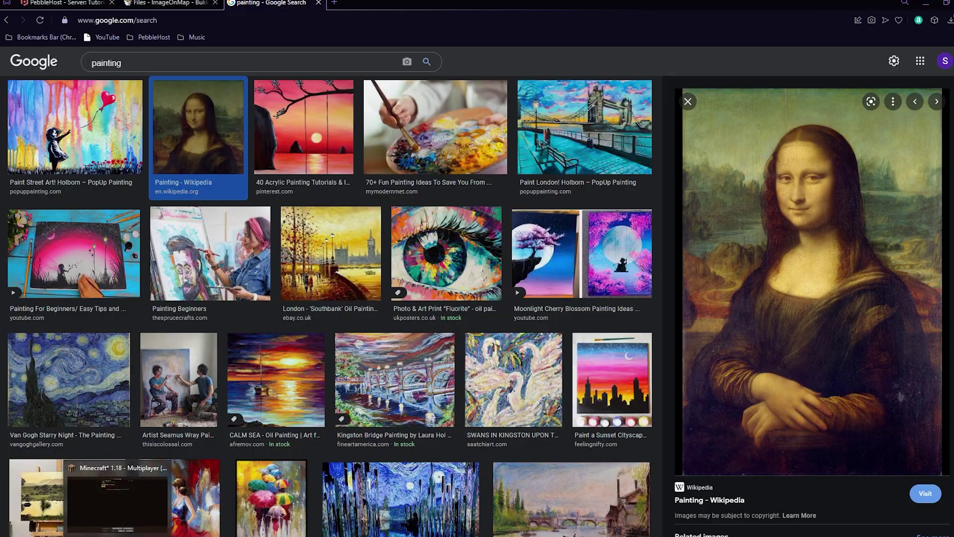
left_click(117, 497)
Run /tomap with the pasted Mona Lisa image address to render it as maps.
key("slash")
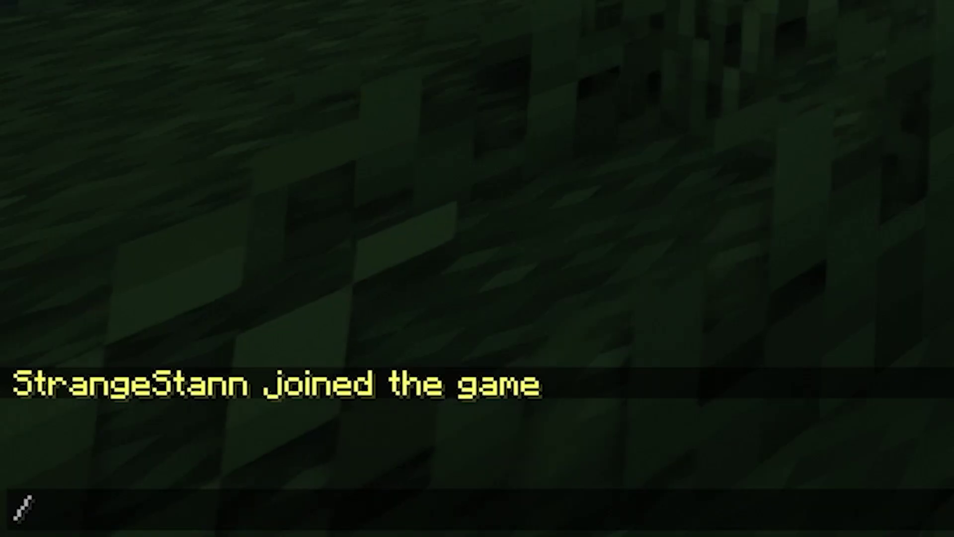
type("tomap")
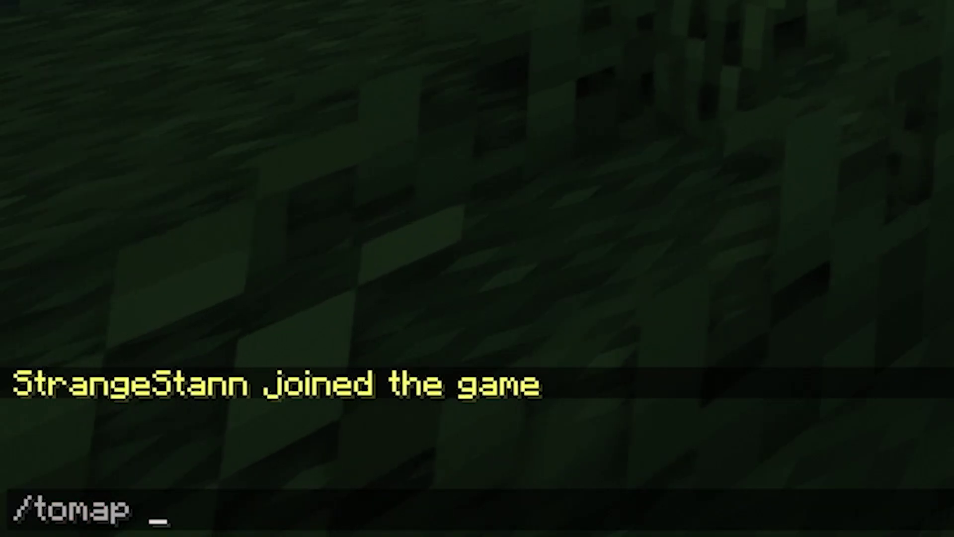
key("ctrl+v")
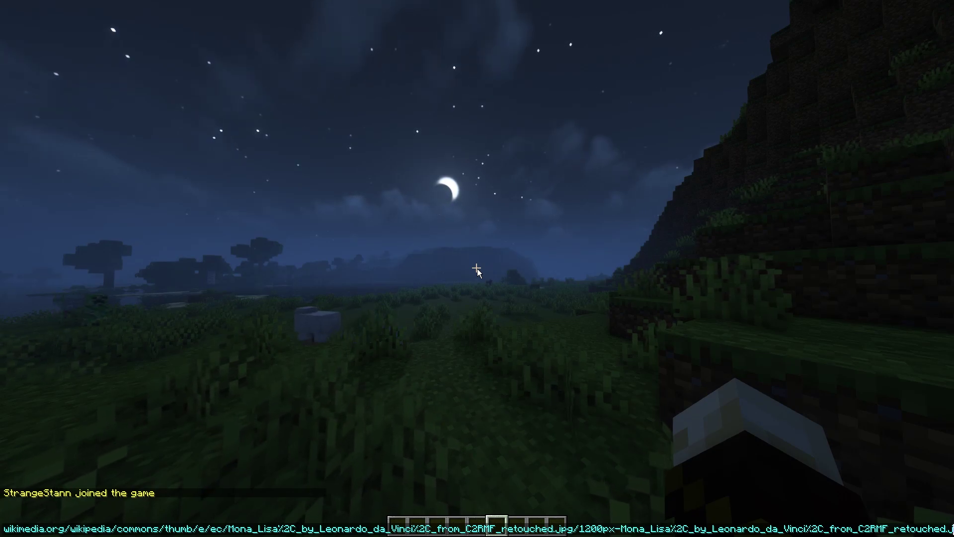
key("Return")
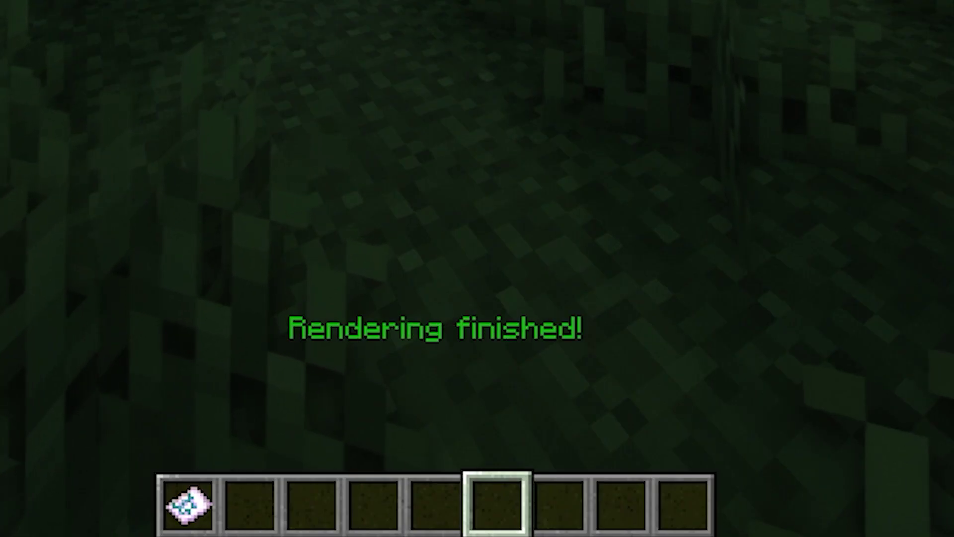
Hold the newly rendered Mona Lisa map and check it in the inventory.
key("1")
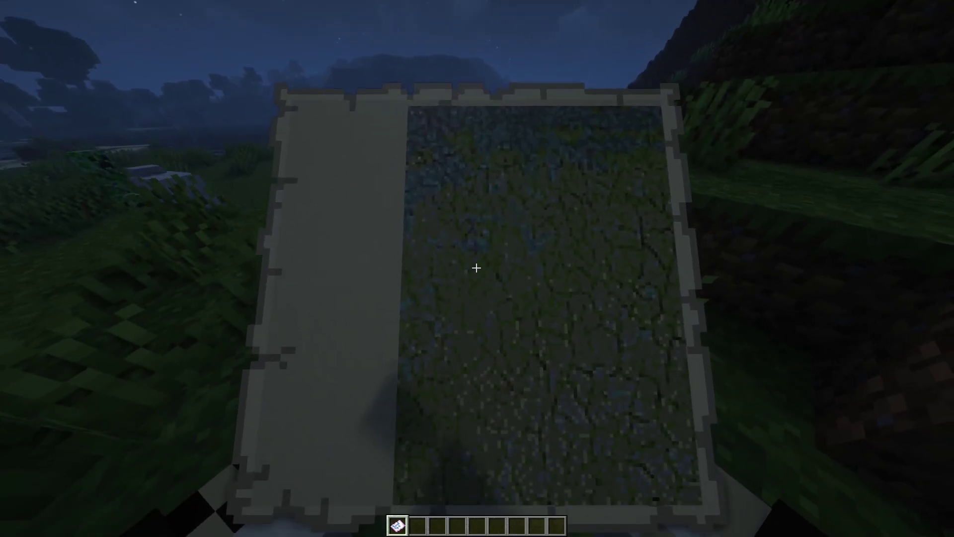
key("e")
mouse_move(399, 320)
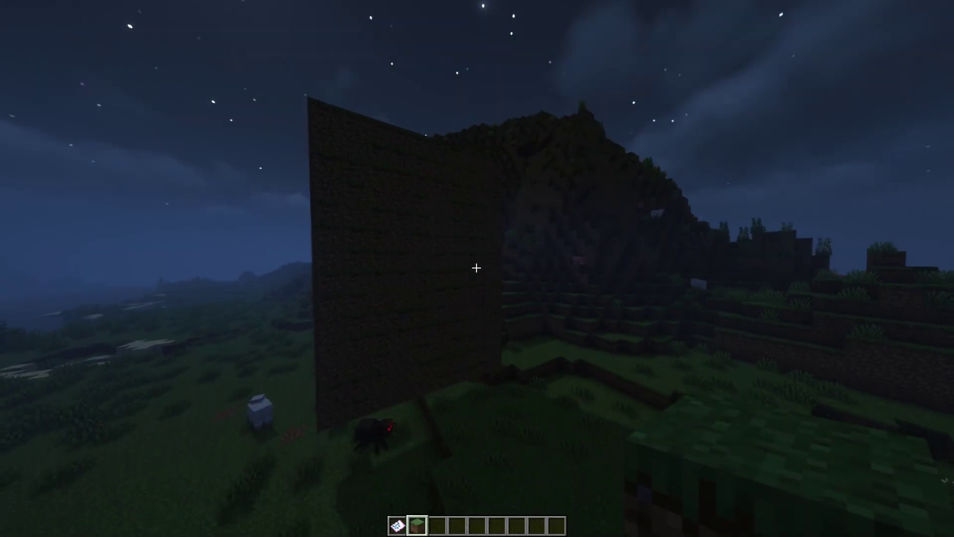
Get Item Frames by searching 'frame' in the creative inventory and approach the wall.
key("3")
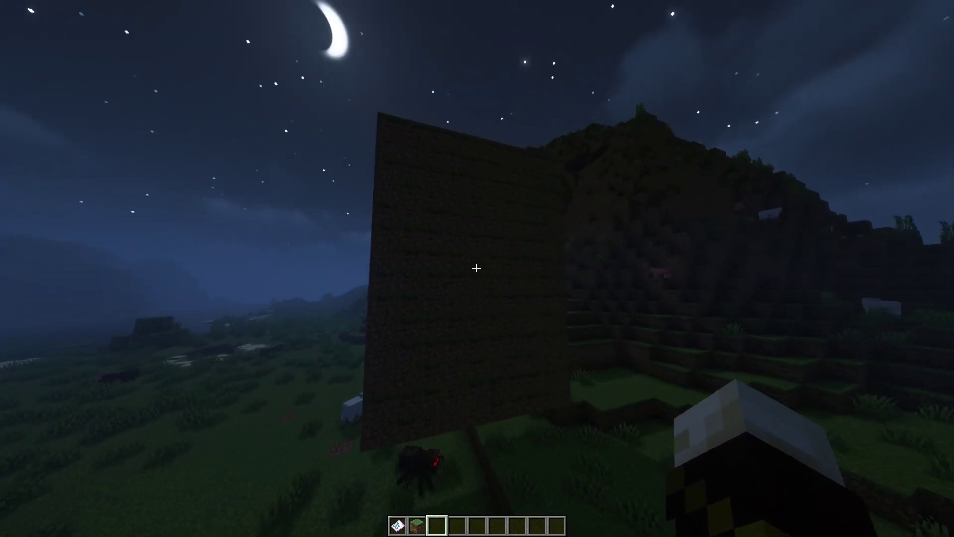
key("e")
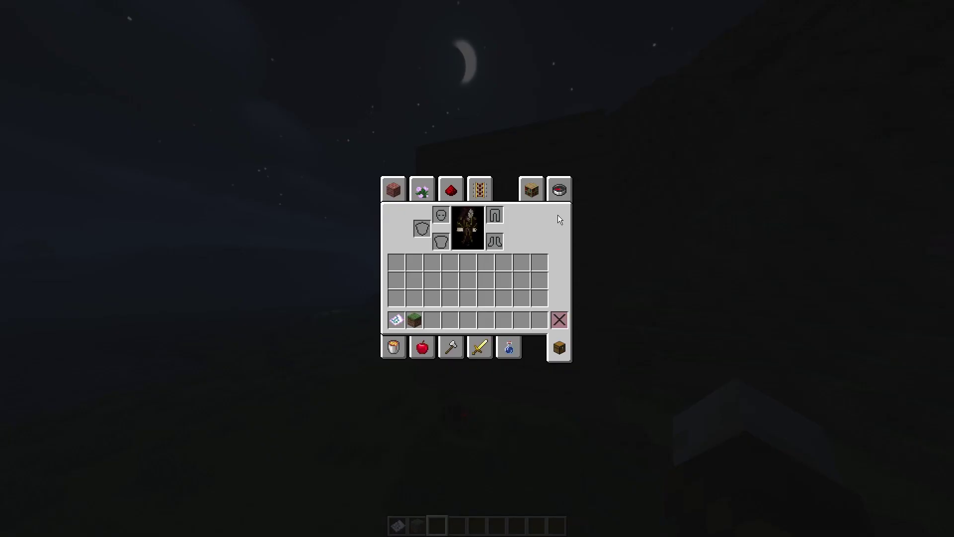
left_click(561, 199)
type("frame")
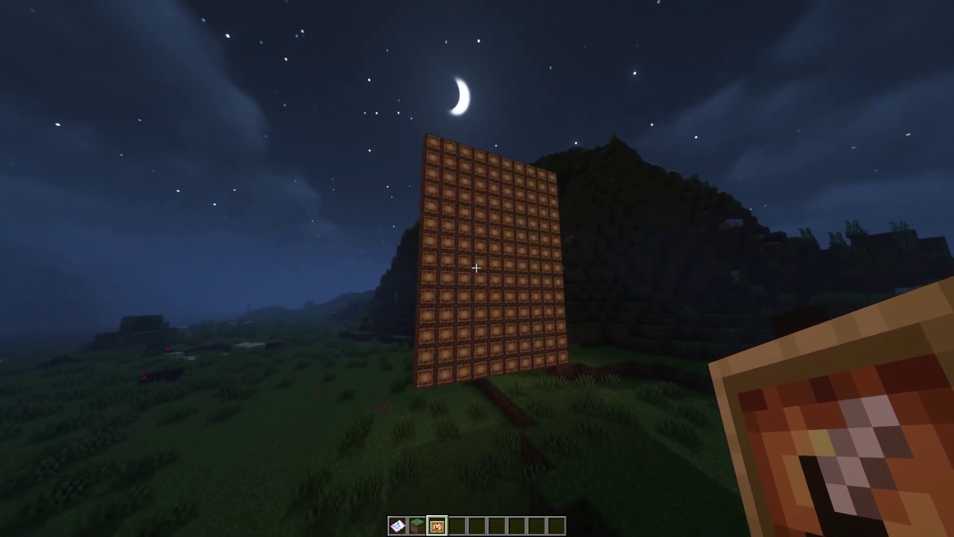
scroll(476, 268, "up", 2)
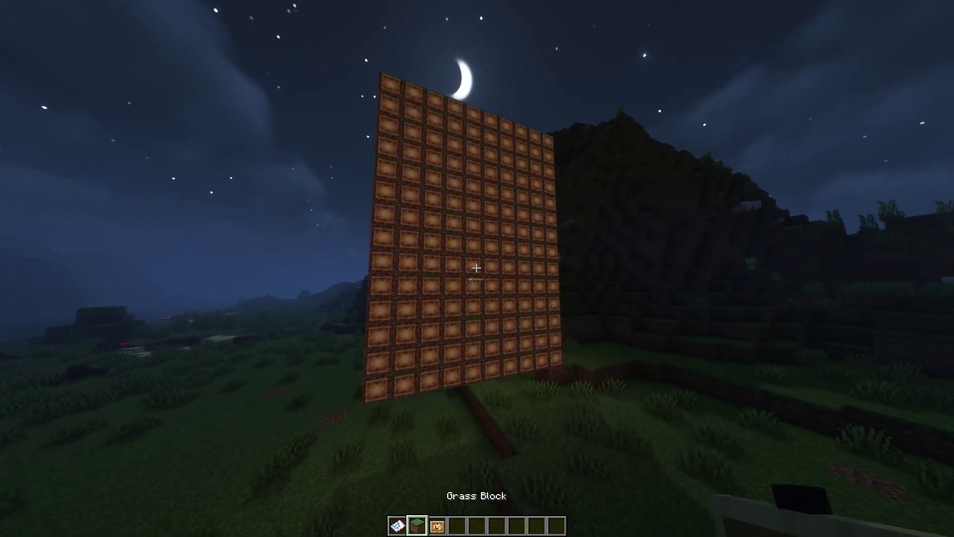
key("w")
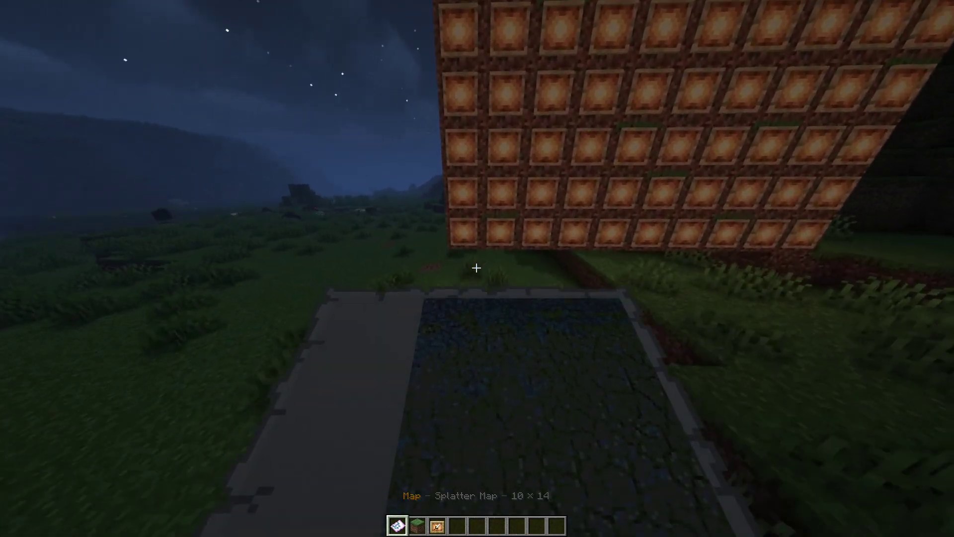
Hang the Mona Lisa map on the frame wall and back away to see the full poster.
right_click(476, 268)
key("s")
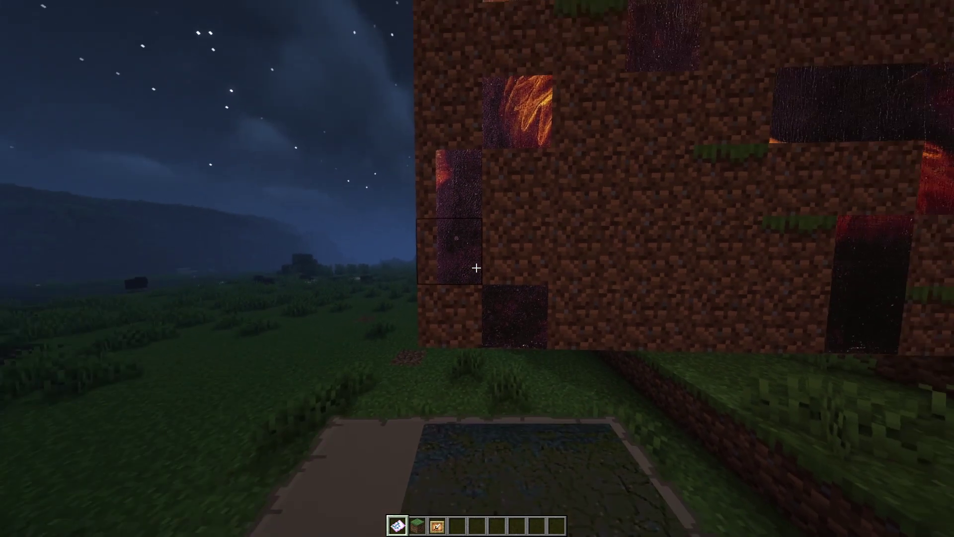
scroll(476, 268, "down", 1)
key("s")
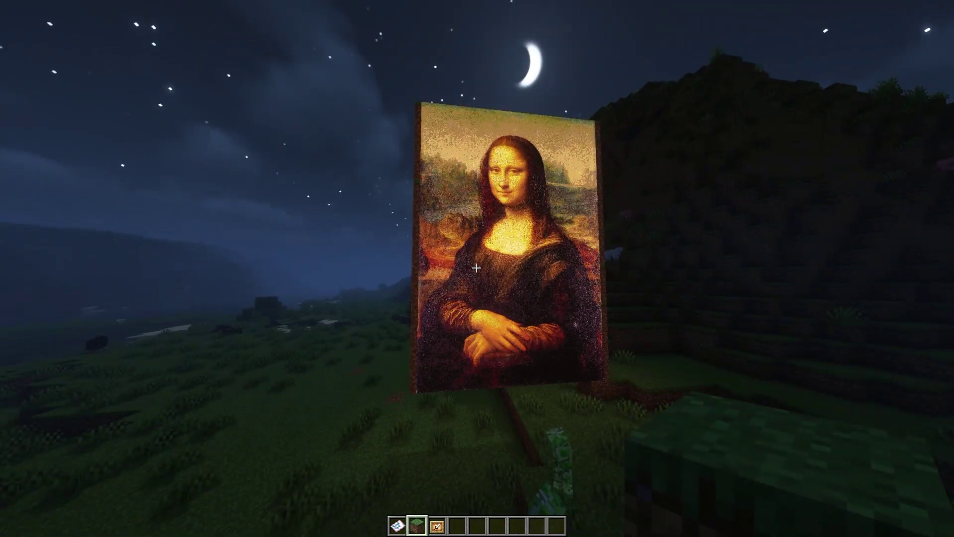
Fly up and around the wall to inspect the finished Mona Lisa painting.
key("w")
key("space")
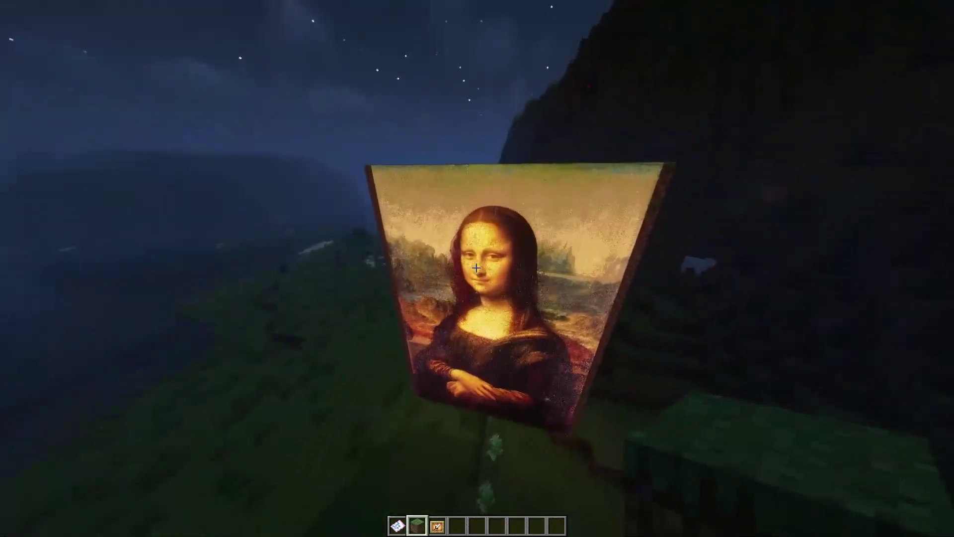
key("w")
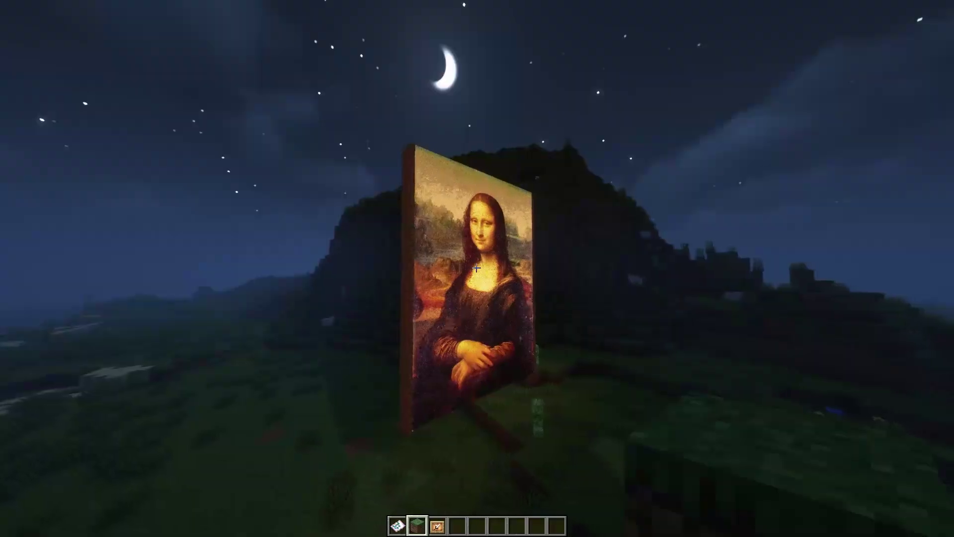
key("w")
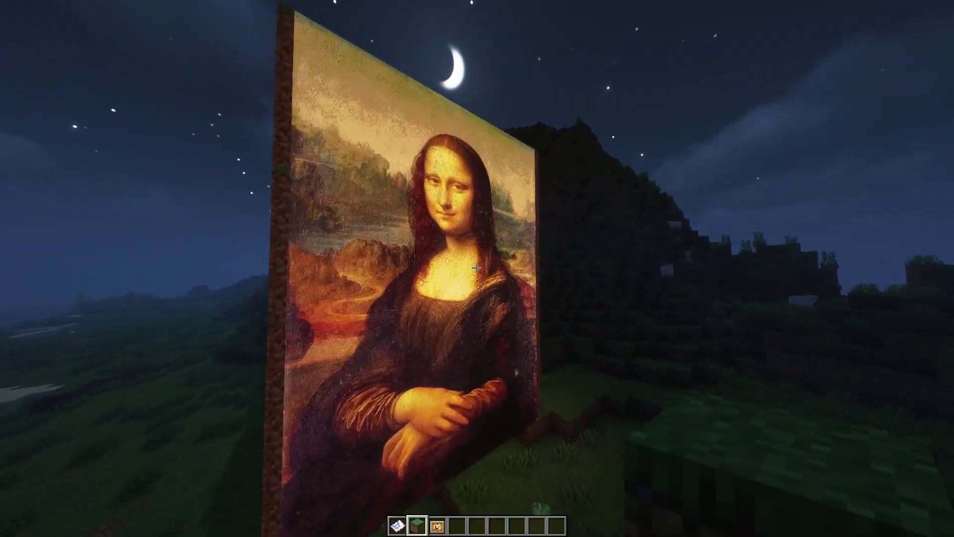
key("a")
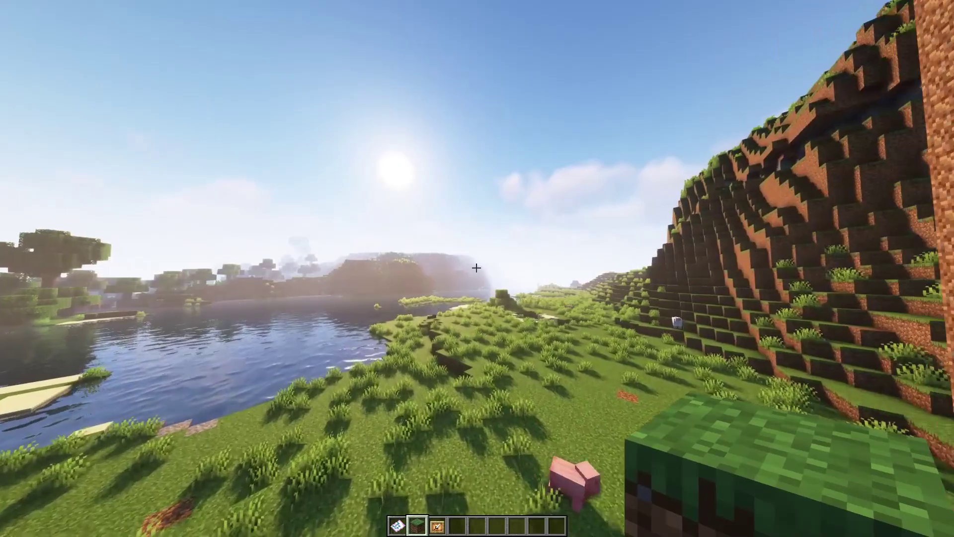
Run /tomap with the Mona Lisa image address plus the resize 5 7 option.
key("slash")
type("to")
key("Tab")
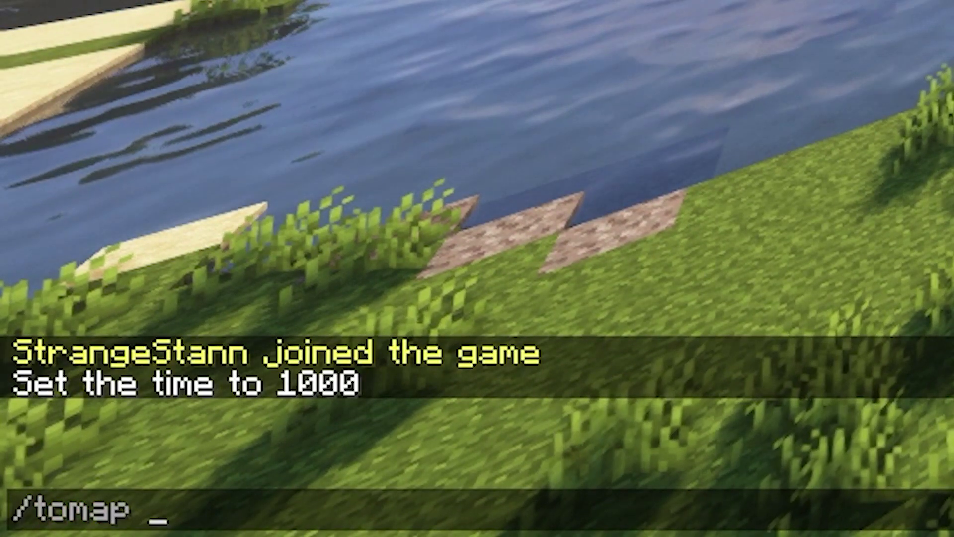
key("ctrl+v")
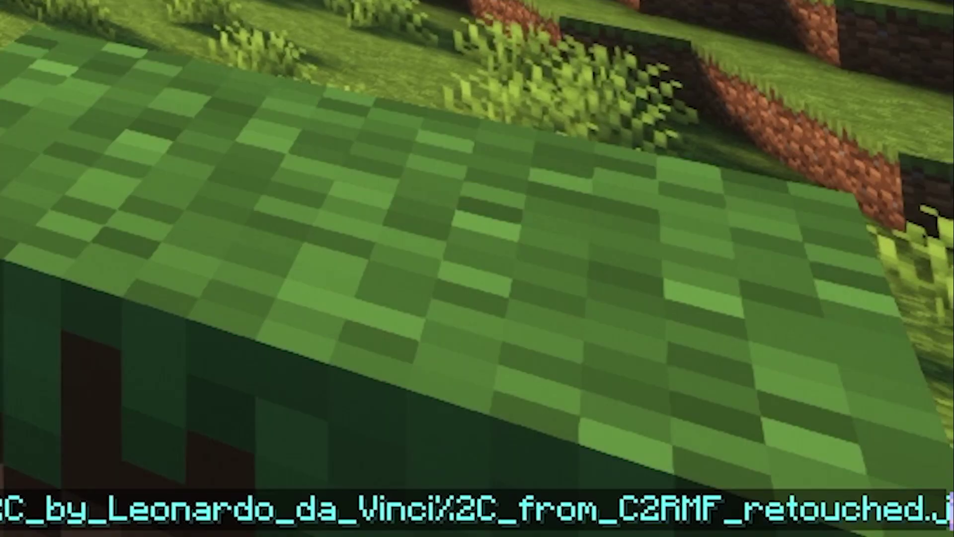
type("pg")
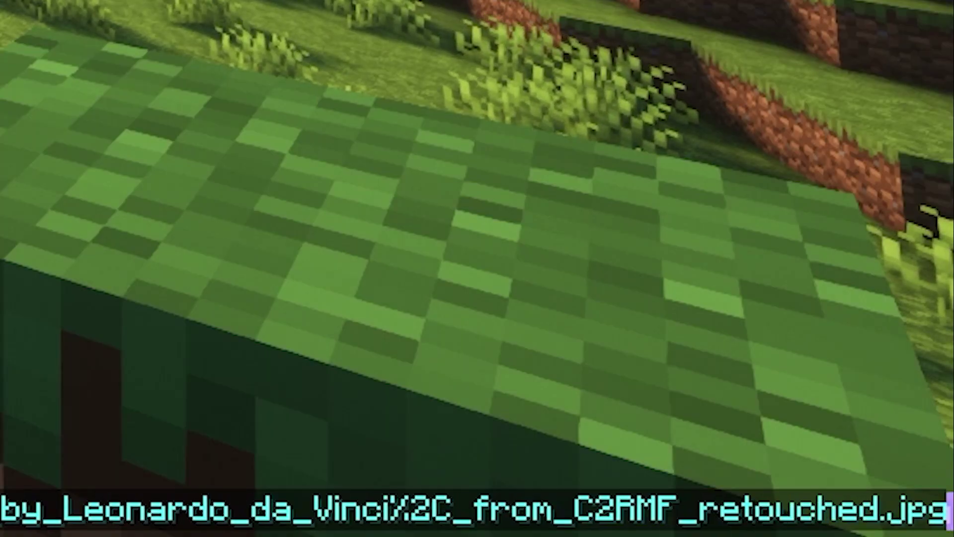
type(" resize")
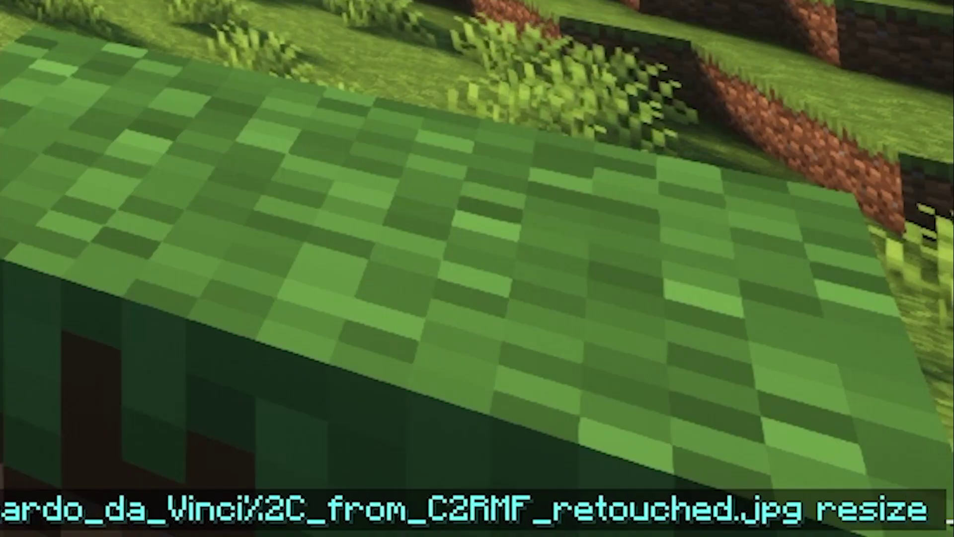
type("5 7")
key("Return")
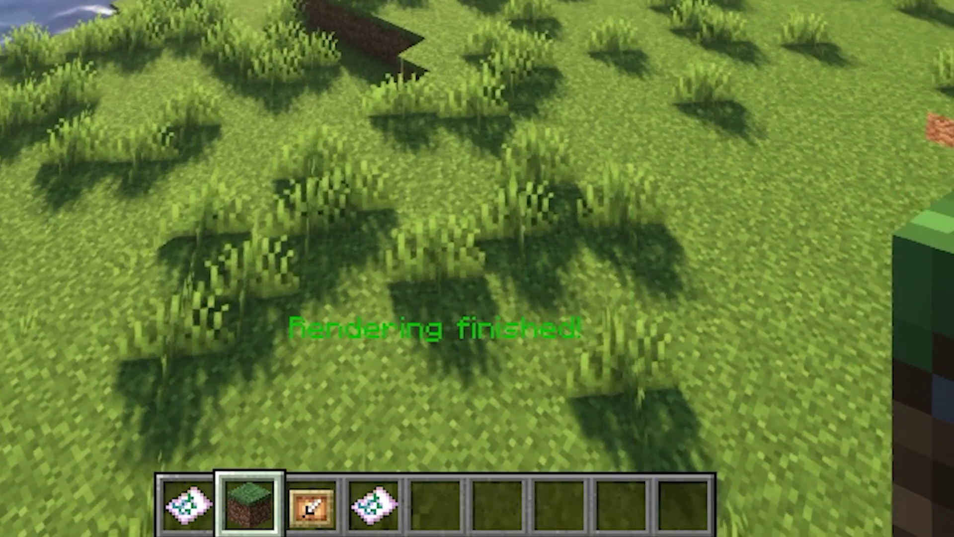
Build a grass-block wall beside the first poster, breaking one misplaced block.
key("3")
key("4")
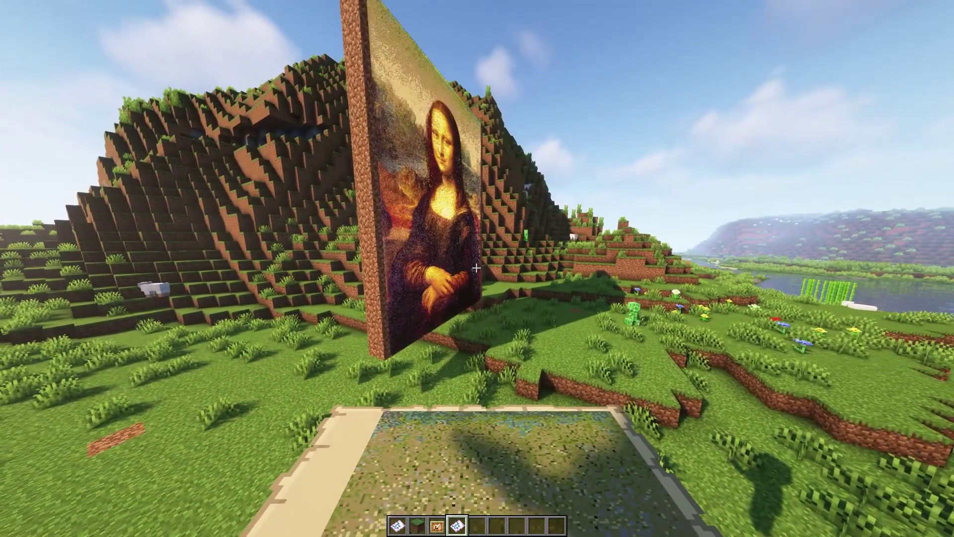
key("2")
key("w")
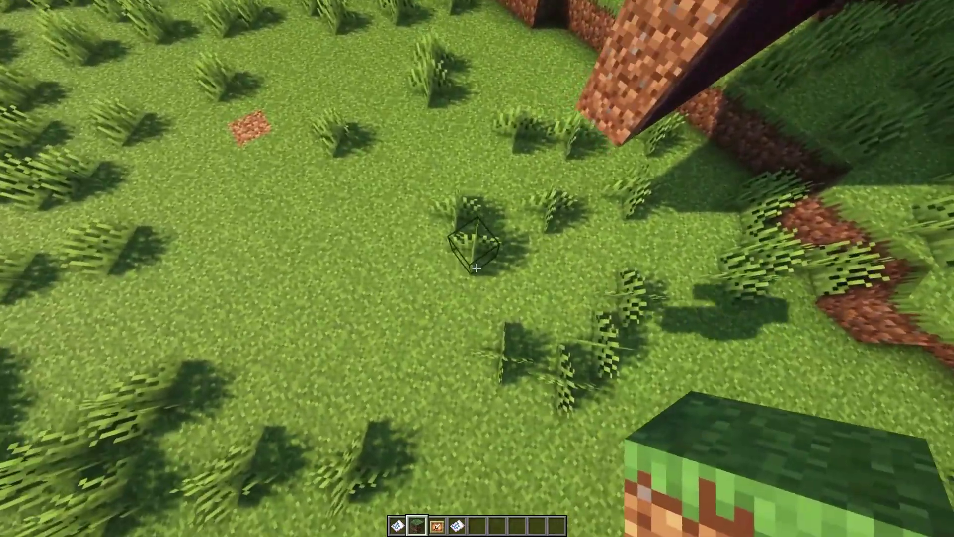
right_click(477, 269)
right_click(477, 268)
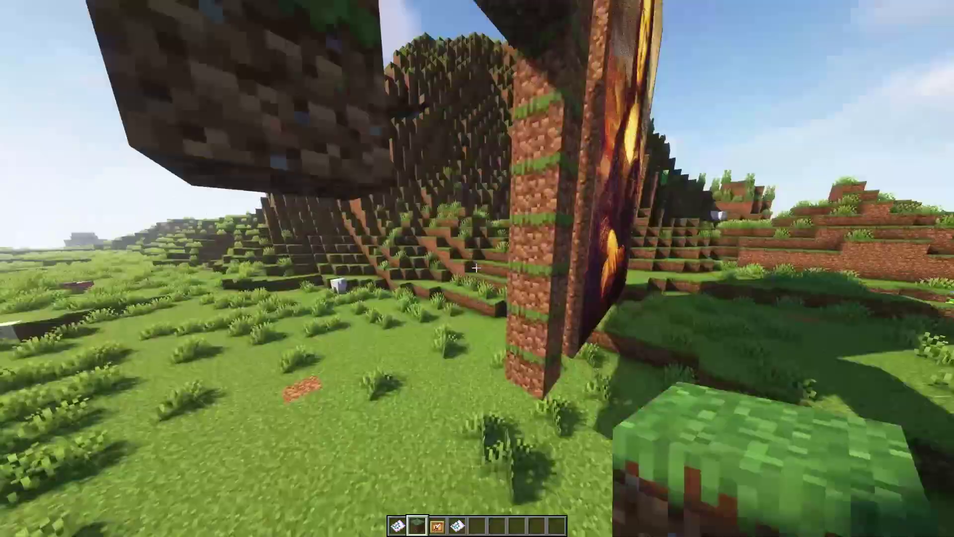
left_click(477, 268)
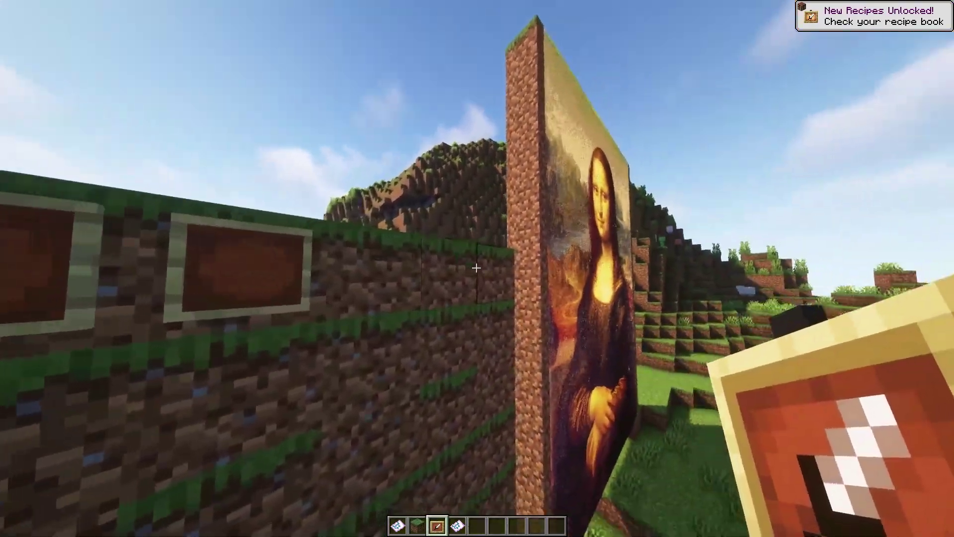
Cover the grass wall with item frames and hang the 5 × 7 Mona Lisa map on them.
right_click(476, 268)
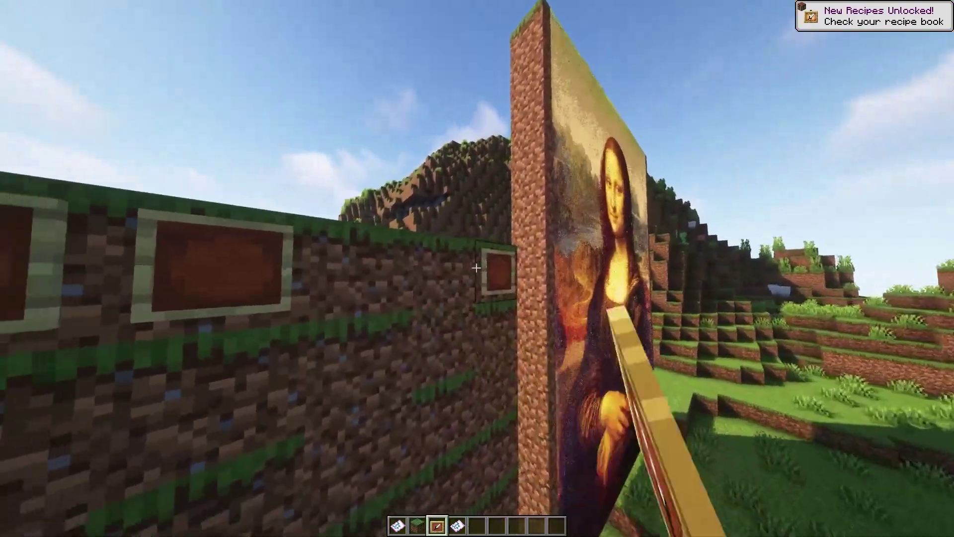
right_click(476, 269)
right_click(476, 268)
right_click(476, 269)
right_click(476, 269)
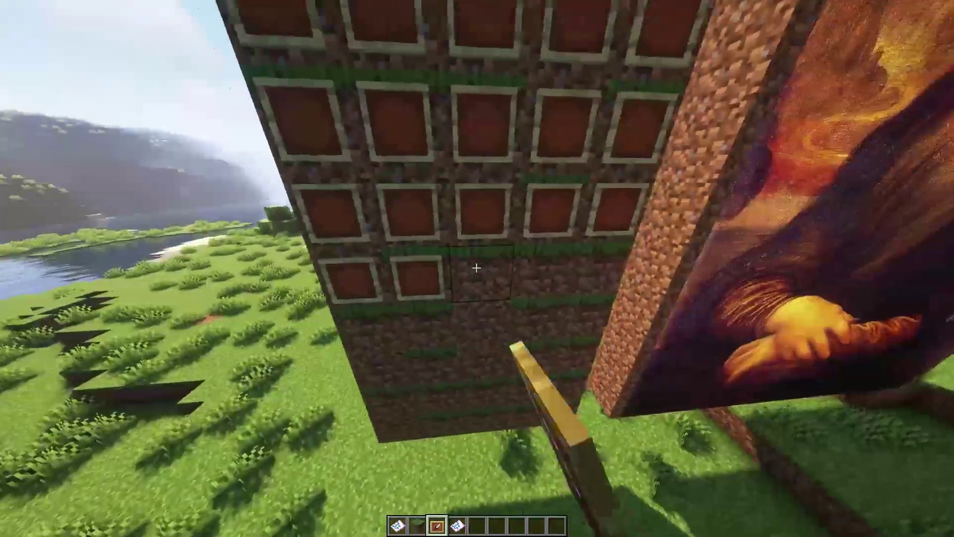
right_click(477, 268)
right_click(477, 269)
right_click(476, 269)
key("4")
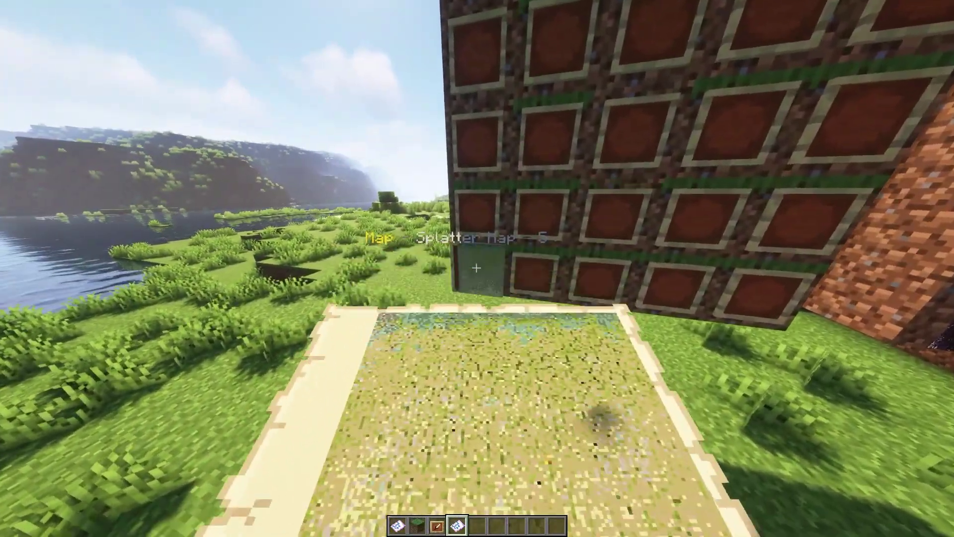
right_click(476, 268)
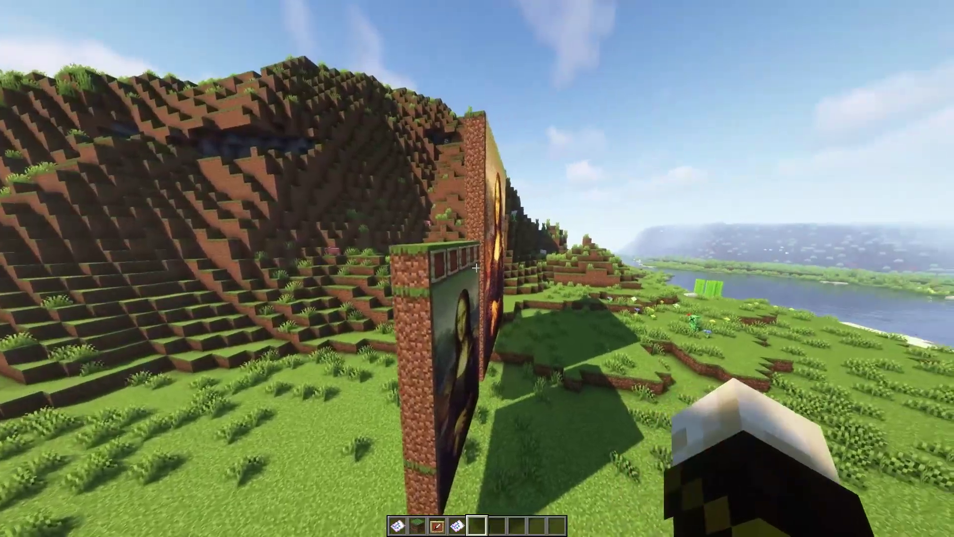
Break the extra grass block and leftover item frame next to the 5 × 7 poster.
key("w")
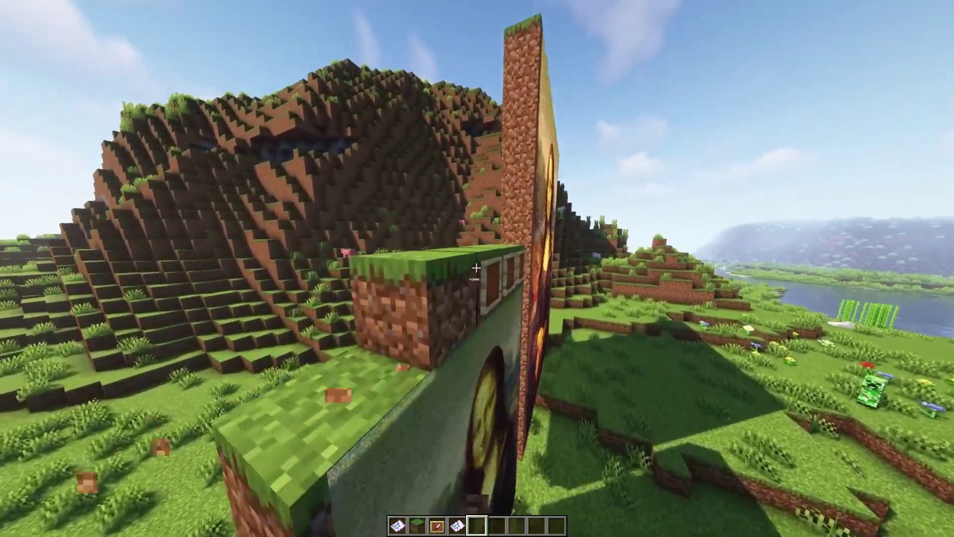
left_click(476, 268)
left_click(476, 268)
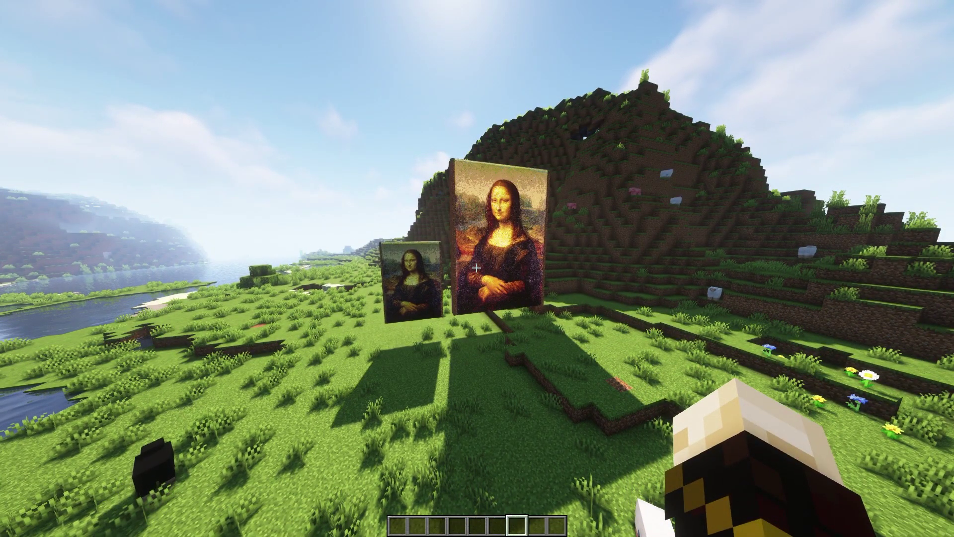
Take the Mona Lisa poster map from the /maps list into the inventory and hold it.
key("slash")
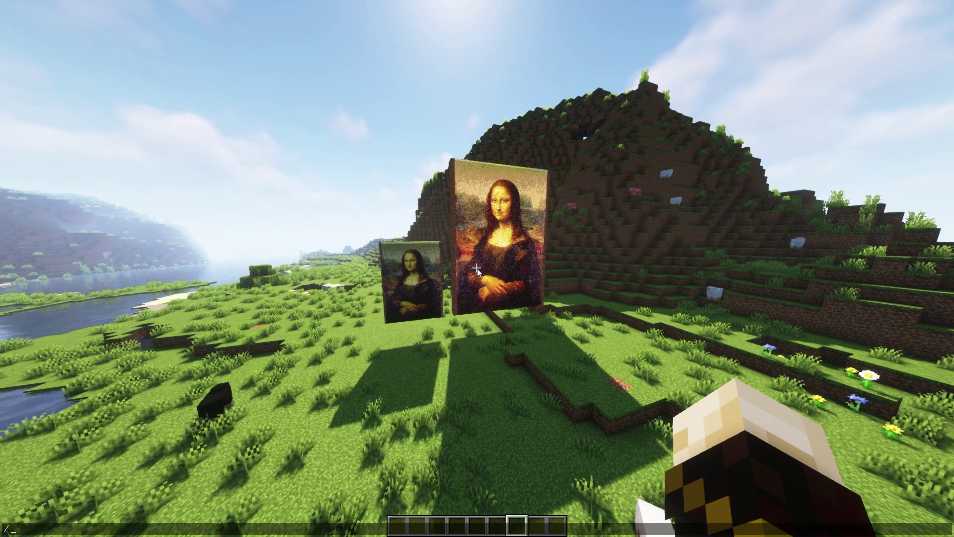
type("maps")
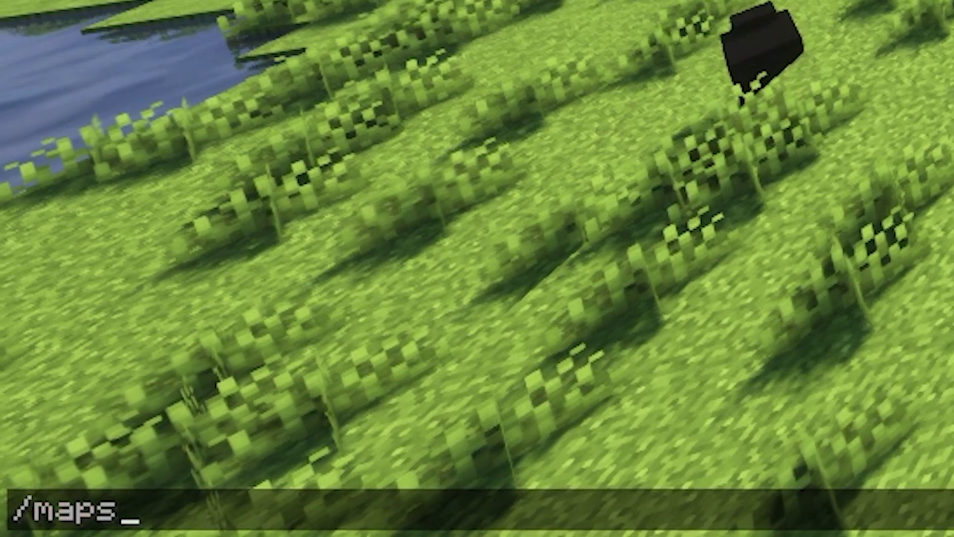
key("Return")
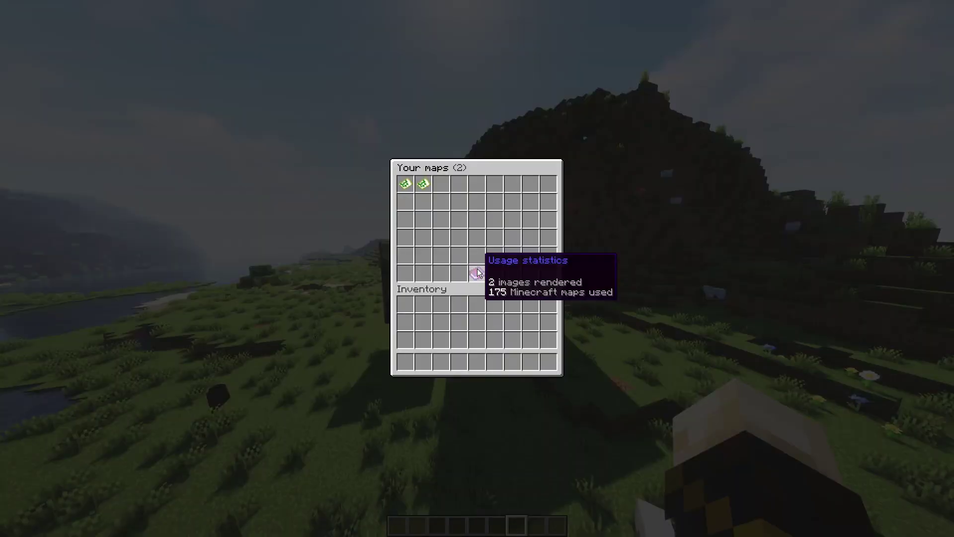
left_click(410, 187)
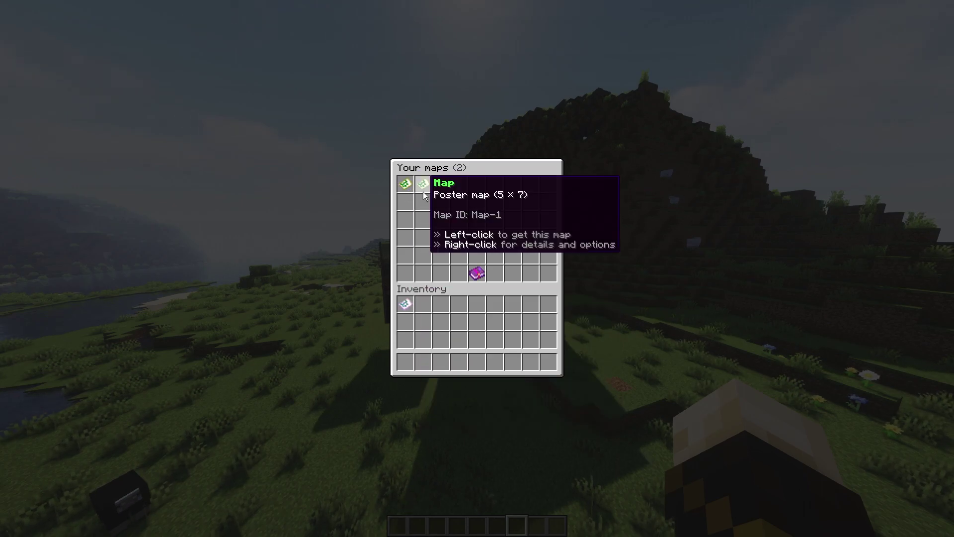
left_click(424, 302)
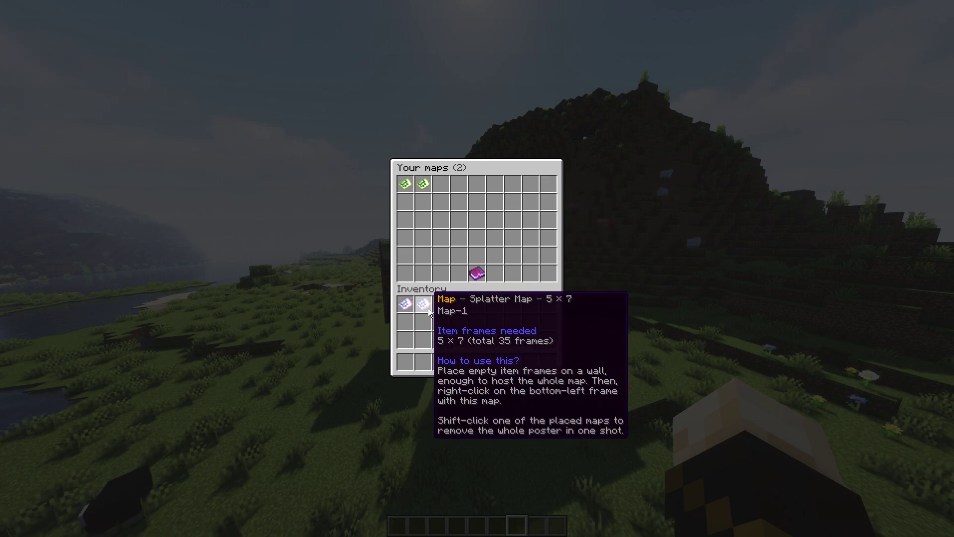
key("Escape")
key("1")
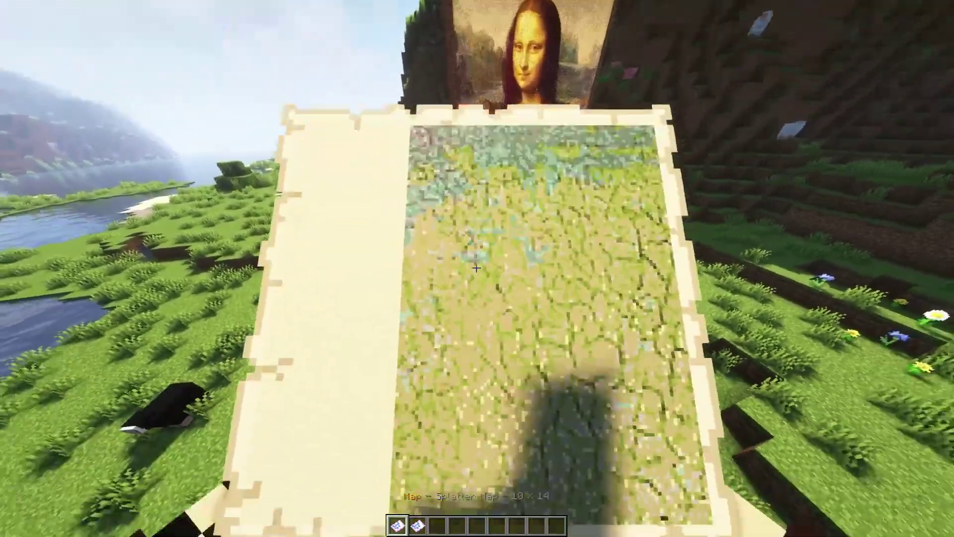
Copy the Starry Night image address from the Google Images painting results.
key("3")
key("a")
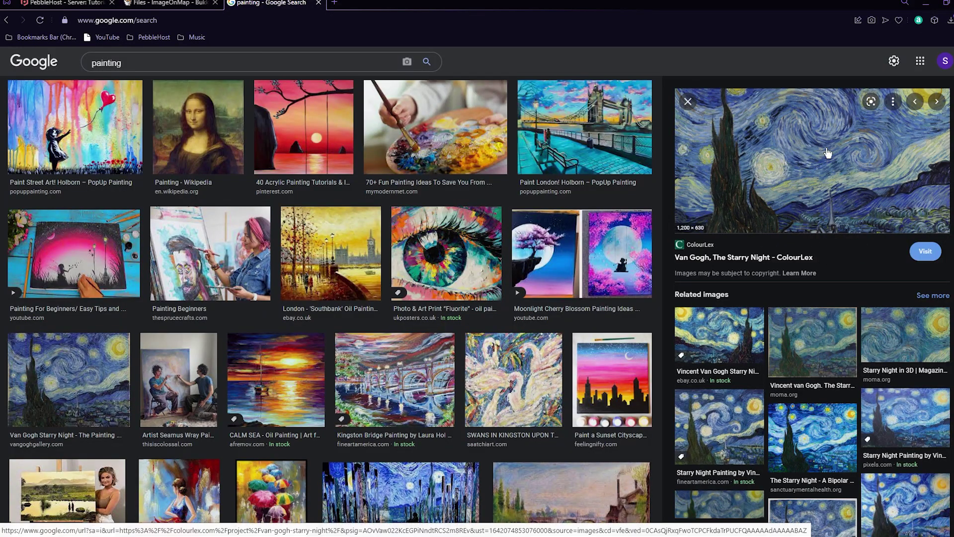
right_click(772, 180)
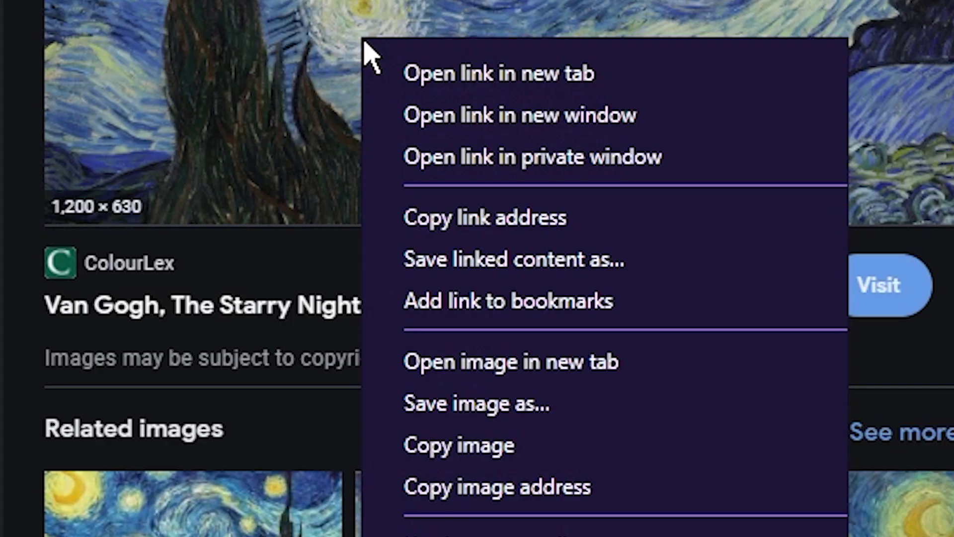
left_click(579, 489)
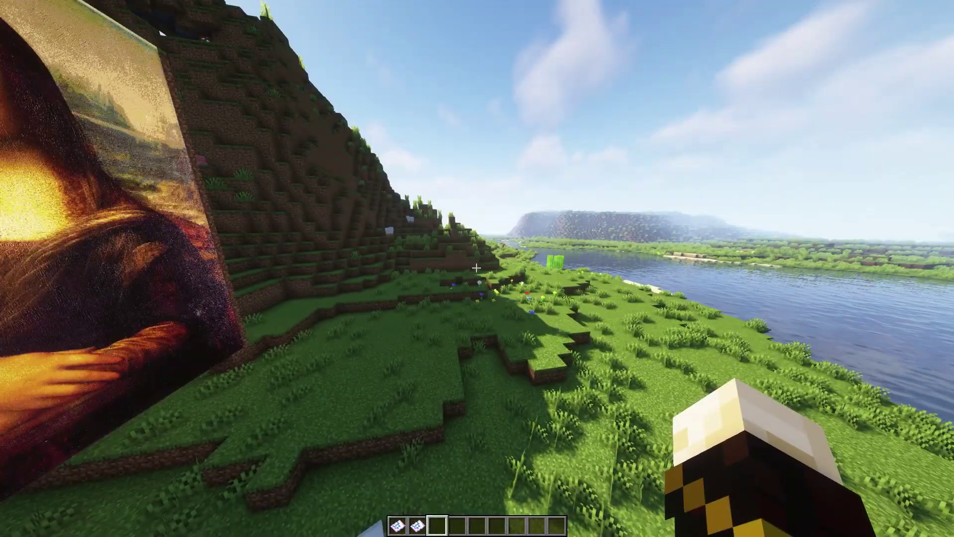
Start a /tomap command in Minecraft chat for the Starry Night image.
key("slash")
type("tomap")
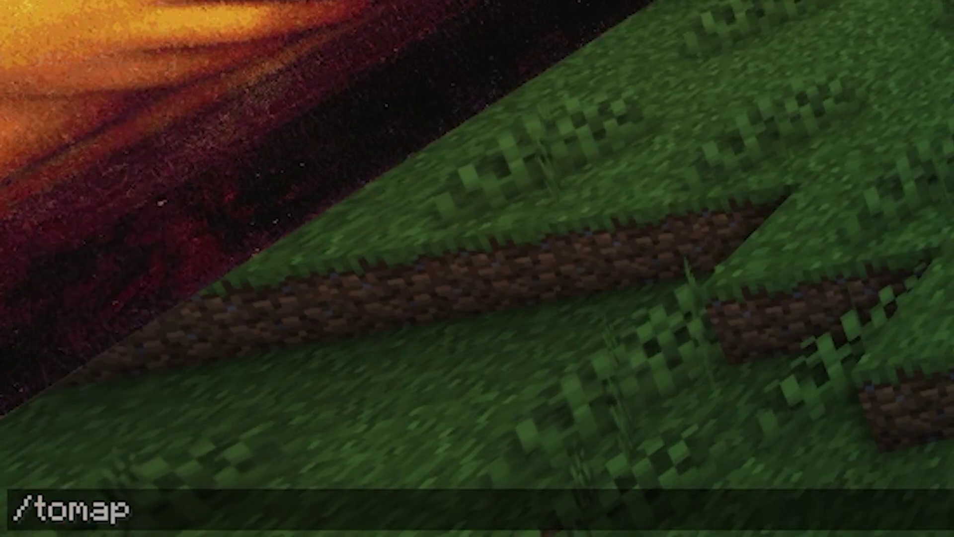